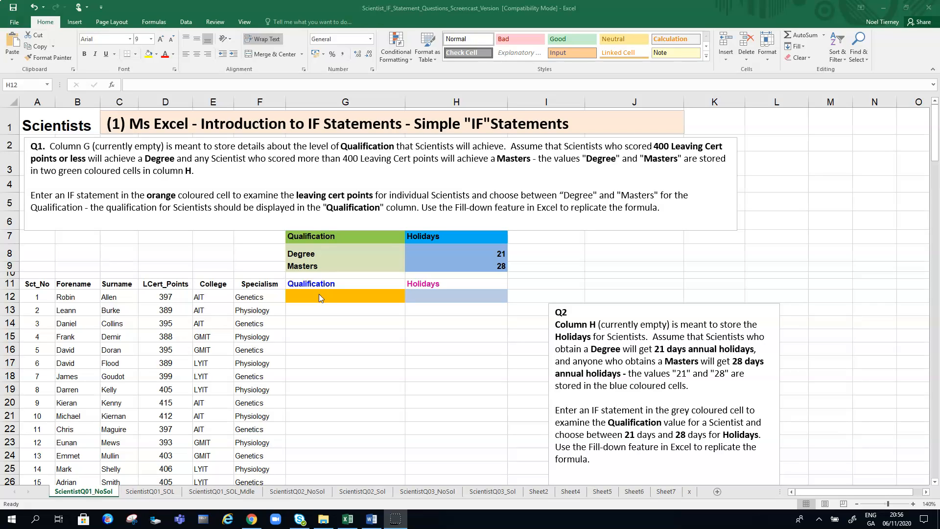
Step: Widen the Qualification column G
{"action": "left_click", "coordinate": [319, 295]}
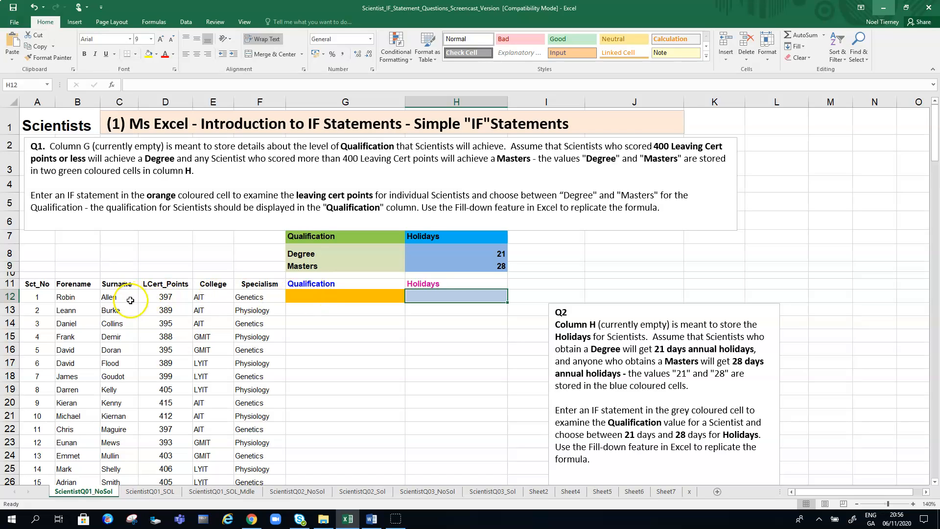
{"action": "left_click", "coordinate": [164, 297]}
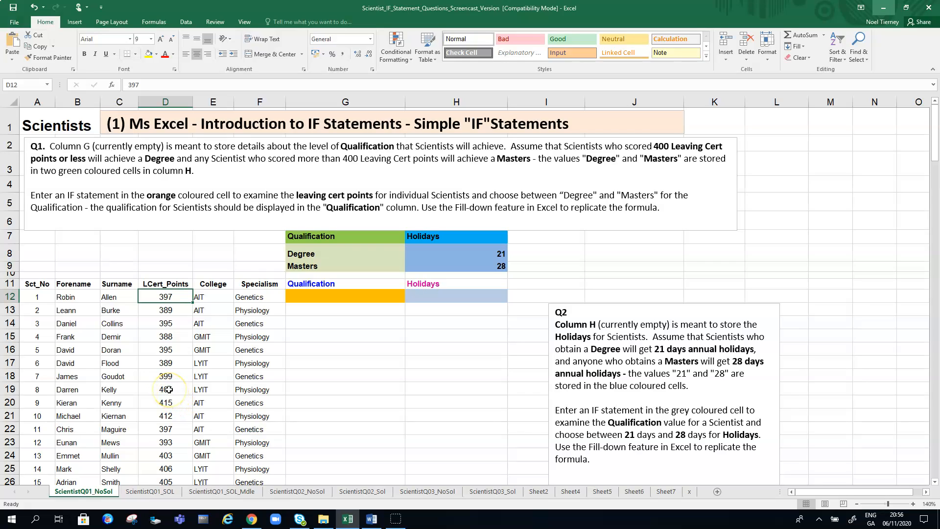
{"action": "left_click", "coordinate": [353, 389]}
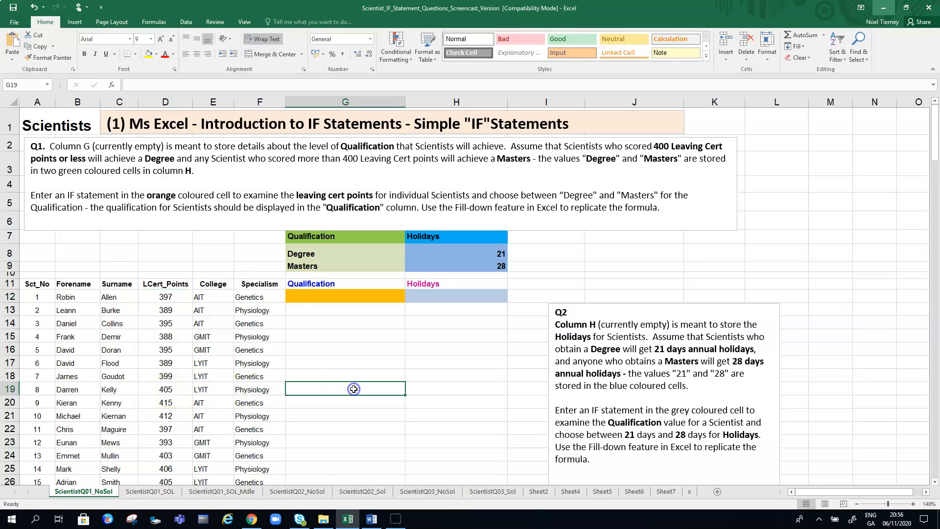
{"action": "left_click_drag", "start_coordinate": [409, 105], "coordinate": [445, 101]}
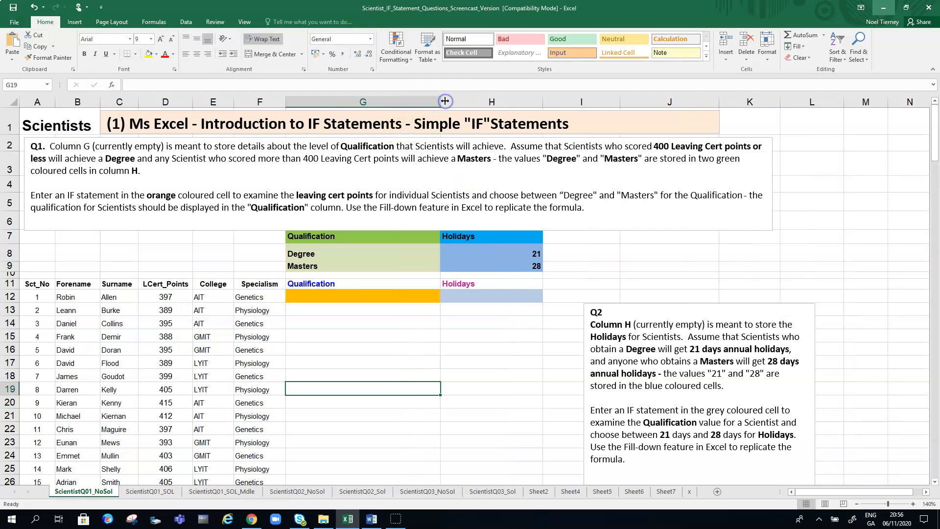
Step: Insert the logical IF function in the orange cell G12 and move its arguments dialog clear of the Qualification lookup cells
{"action": "left_click", "coordinate": [329, 295]}
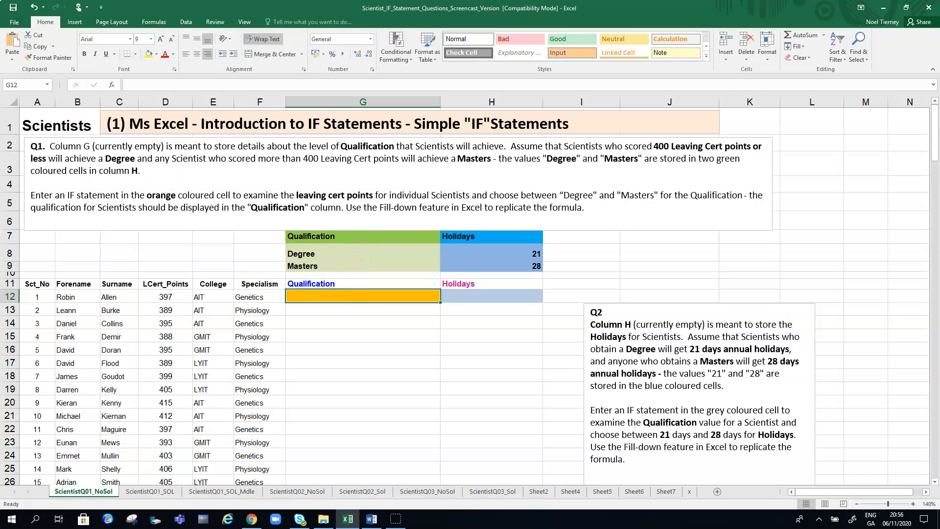
{"action": "left_click", "coordinate": [160, 25]}
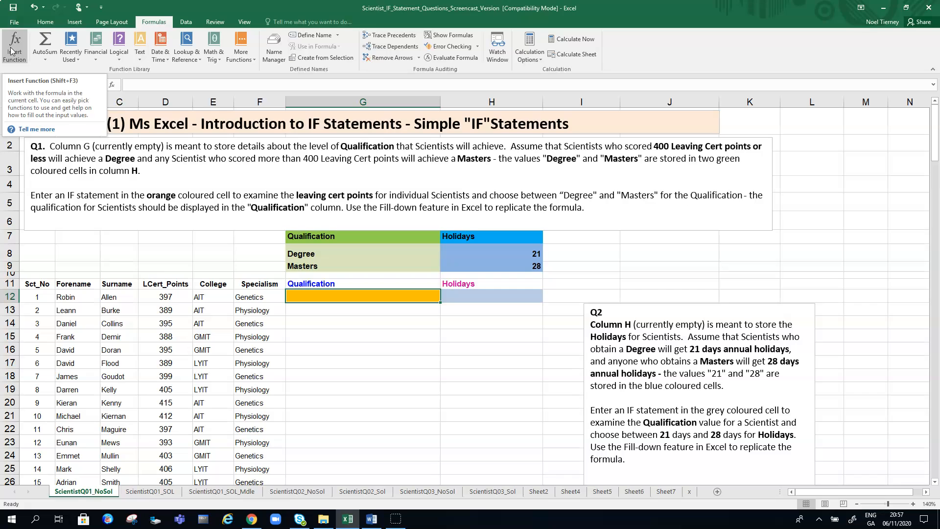
{"action": "left_click", "coordinate": [122, 60]}
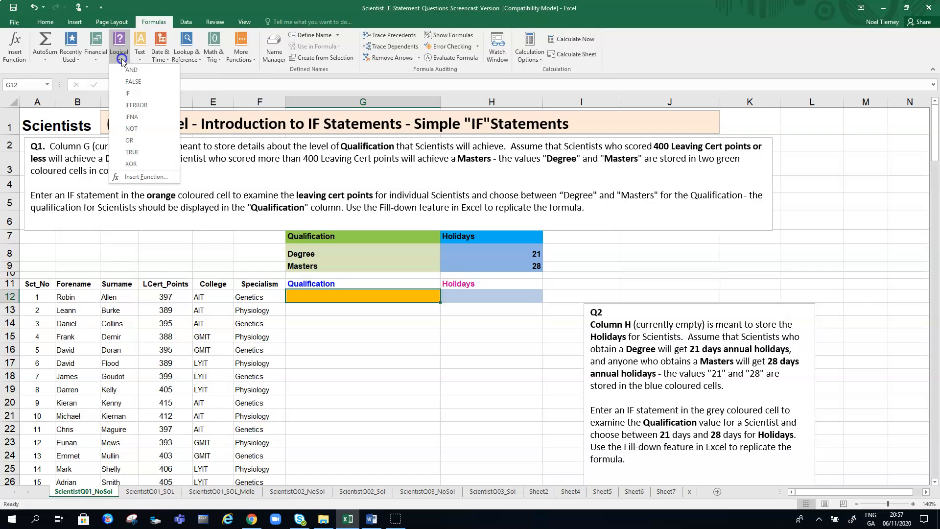
{"action": "left_click", "coordinate": [129, 94]}
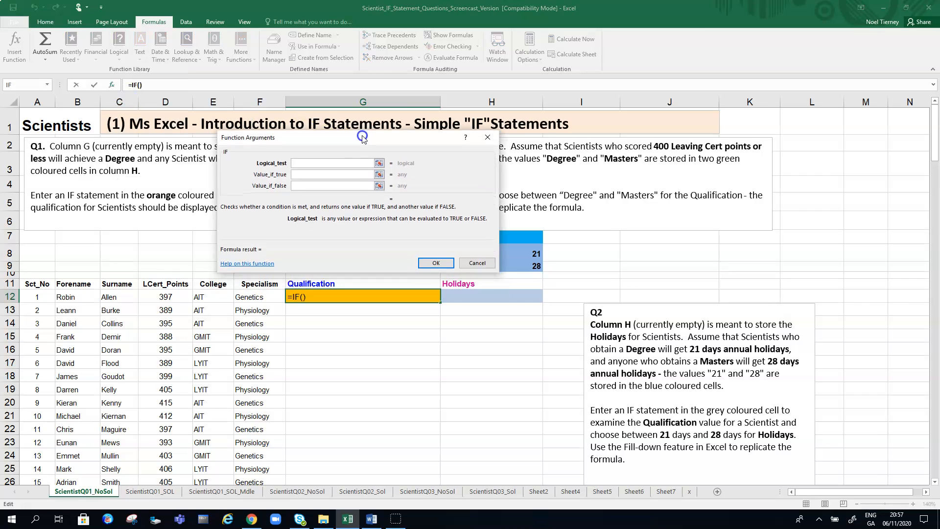
{"action": "left_click_drag", "start_coordinate": [392, 132], "coordinate": [585, 134]}
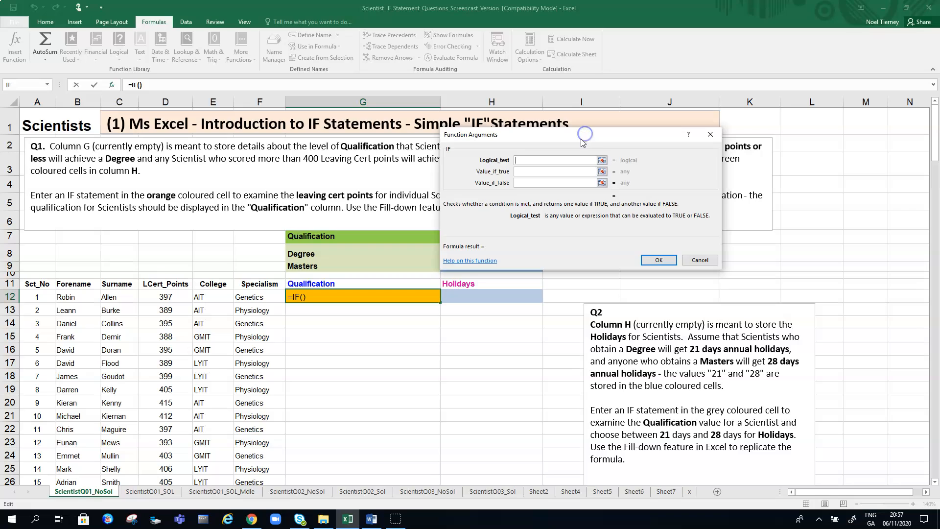
Step: Set the IF function's logical test to D12<= 400
{"action": "left_click", "coordinate": [540, 159]}
{"action": "left_click", "coordinate": [171, 299]}
{"action": "left_click", "coordinate": [535, 160]}
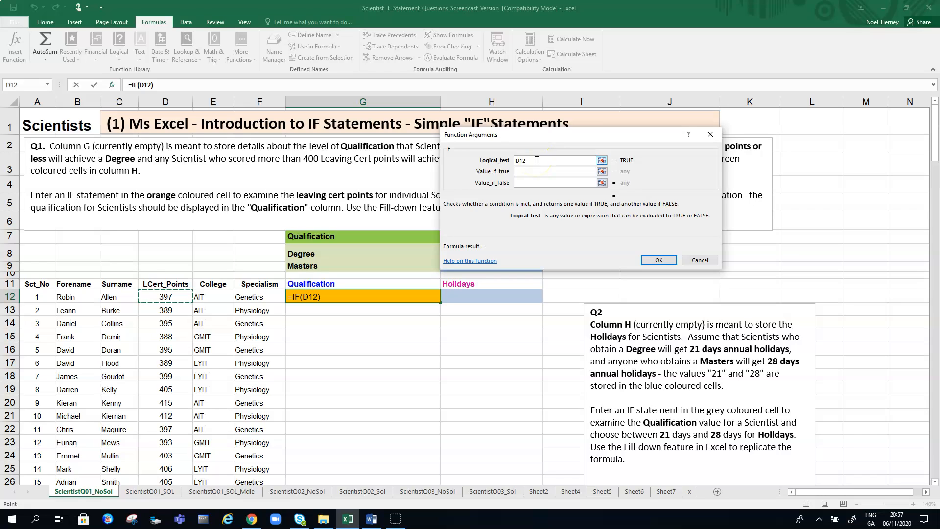
{"action": "type", "text": "<"}
{"action": "left_click_drag", "start_coordinate": [563, 133], "coordinate": [632, 151]}
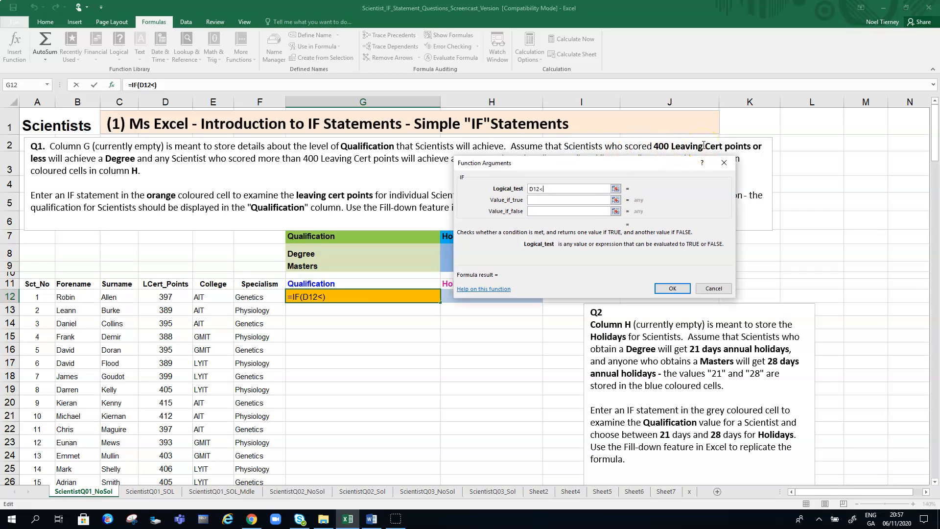
{"action": "type", "text": "= 400"}
{"action": "left_click", "coordinate": [543, 200]}
{"action": "left_click", "coordinate": [549, 190]}
Step: Set the IF function's value if true to G8 and value if false to G9, and accept the formula
{"action": "left_click", "coordinate": [557, 199]}
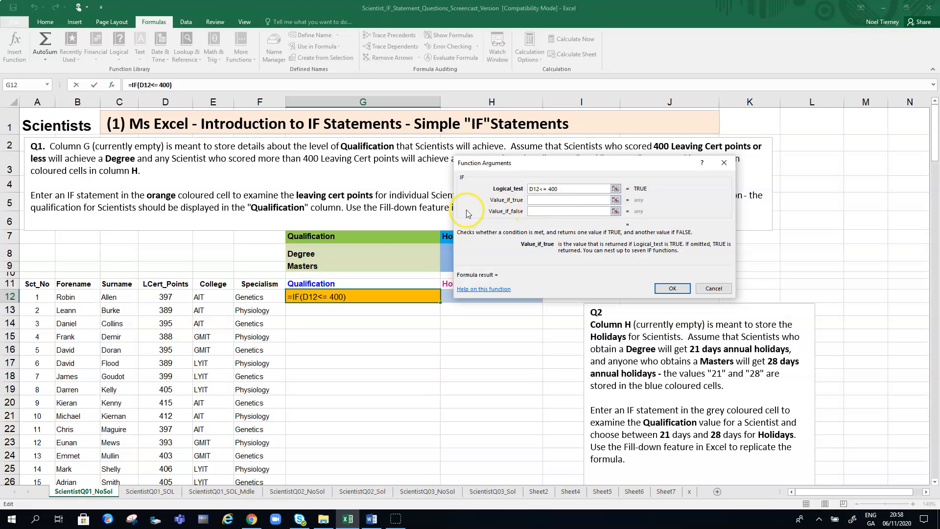
{"action": "left_click", "coordinate": [329, 256]}
{"action": "left_click", "coordinate": [329, 256]}
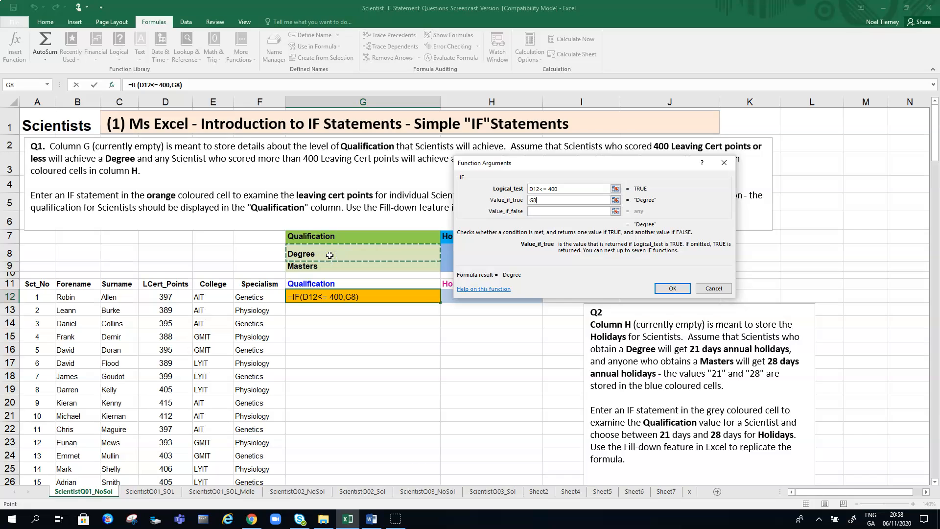
{"action": "left_click", "coordinate": [553, 215]}
{"action": "left_click", "coordinate": [539, 216]}
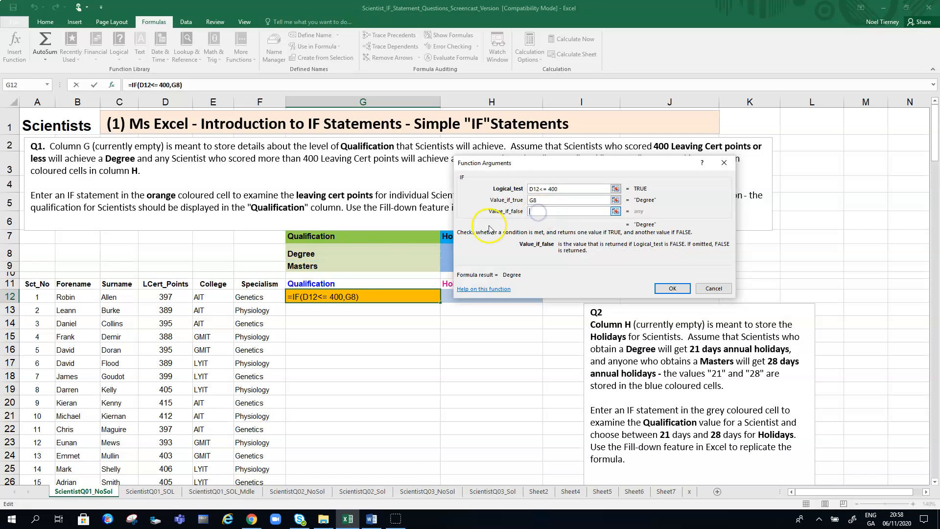
{"action": "left_click", "coordinate": [334, 266]}
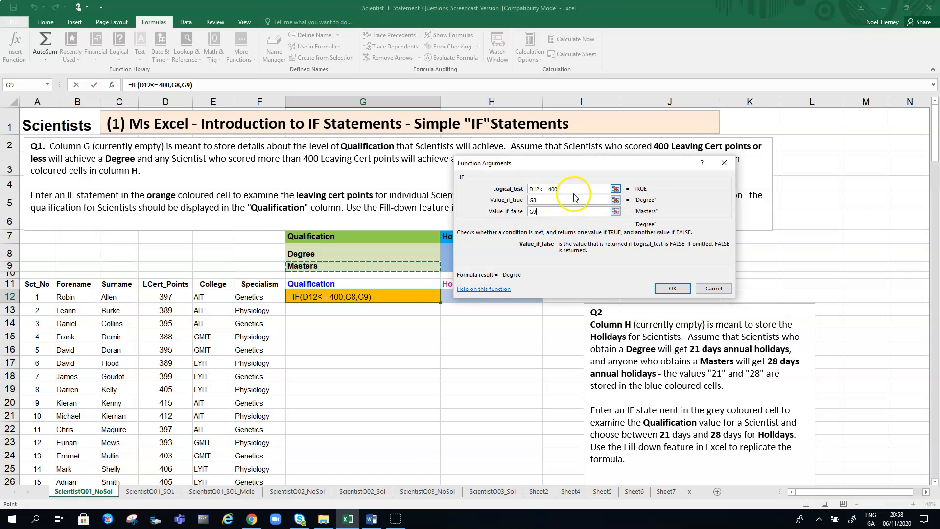
{"action": "left_click_drag", "start_coordinate": [557, 189], "coordinate": [527, 190]}
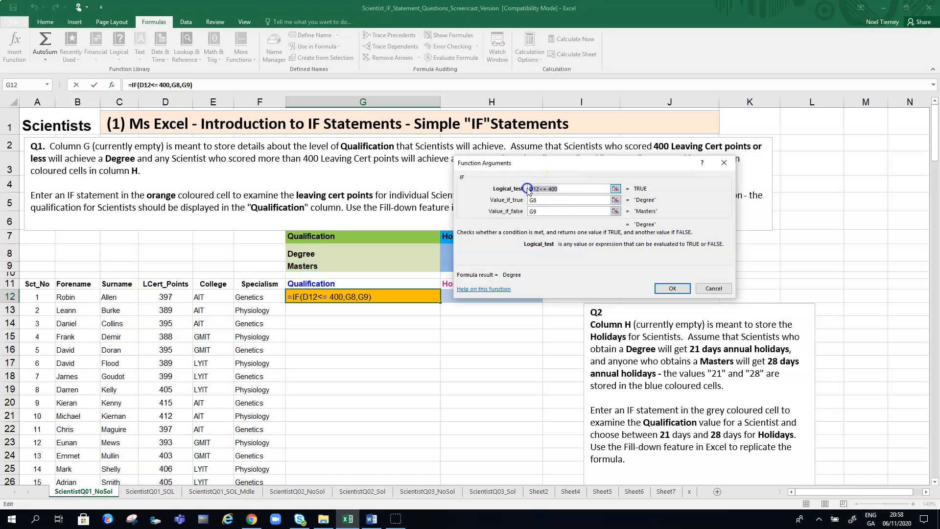
{"action": "left_click", "coordinate": [552, 199]}
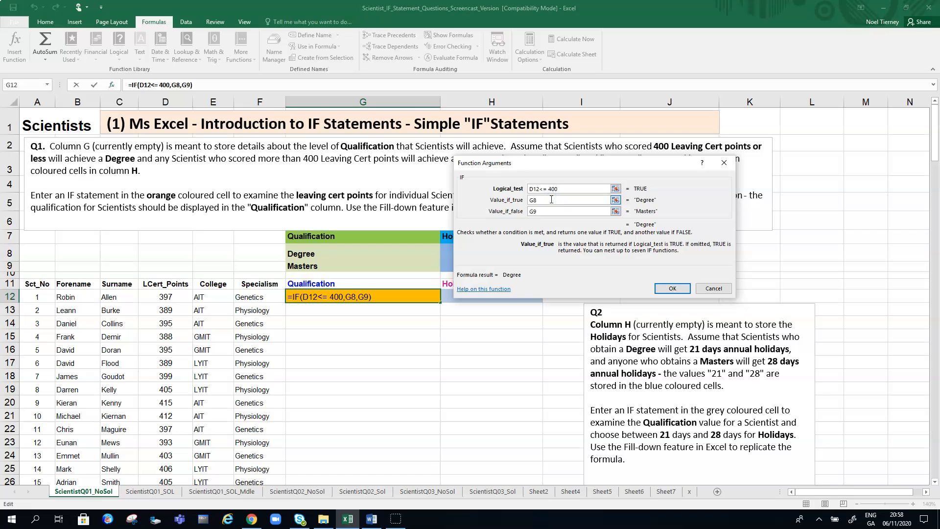
{"action": "left_click", "coordinate": [551, 211]}
{"action": "left_click", "coordinate": [672, 288]}
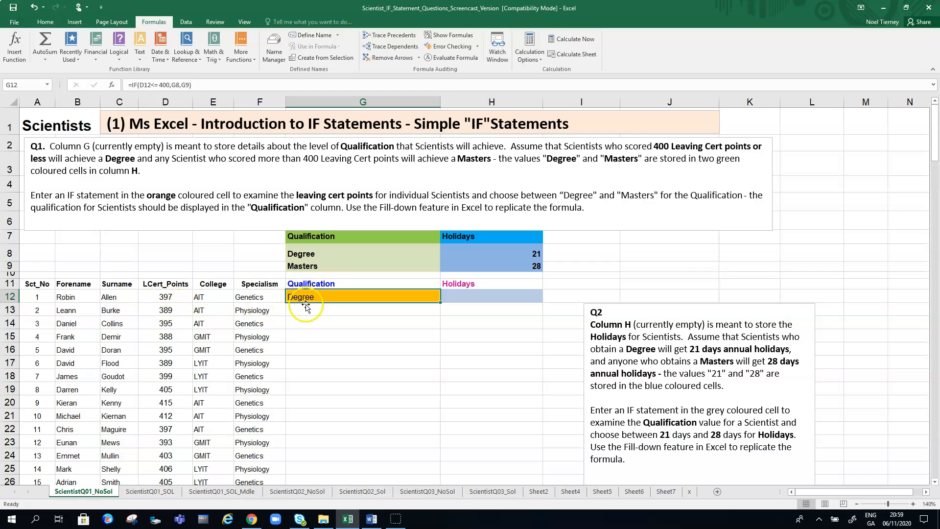
Step: Fill the G12 formula down to G20 and inspect the cell references in the copied formulas
{"action": "left_click_drag", "start_coordinate": [439, 304], "coordinate": [443, 407]}
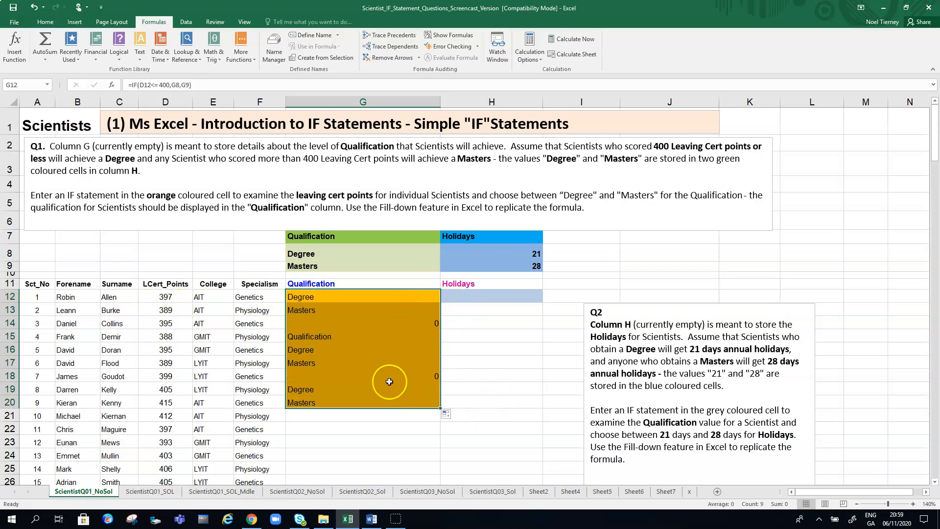
{"action": "left_click", "coordinate": [316, 311]}
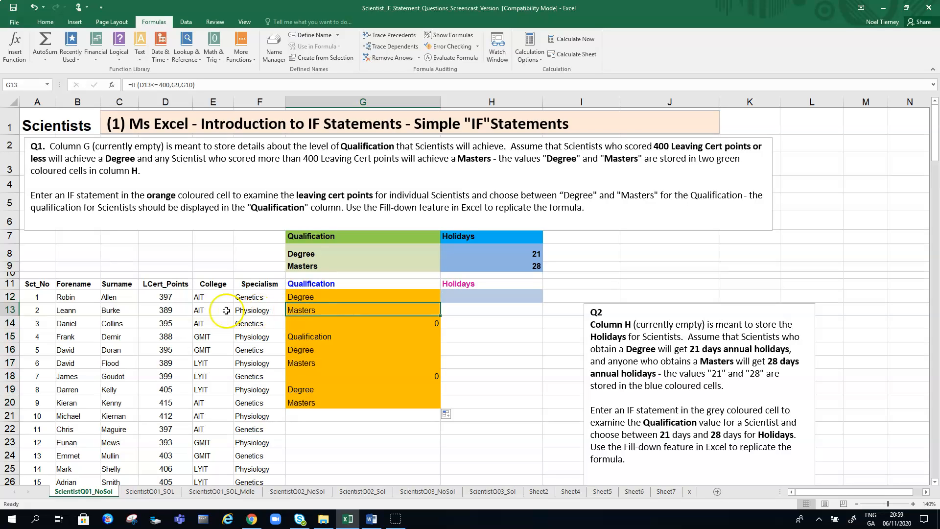
{"action": "left_click", "coordinate": [353, 323]}
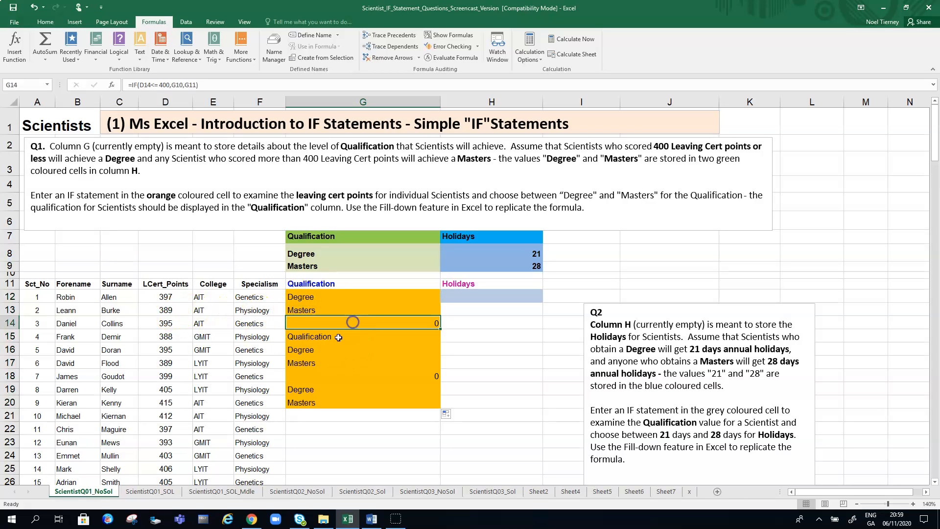
{"action": "left_click", "coordinate": [318, 308]}
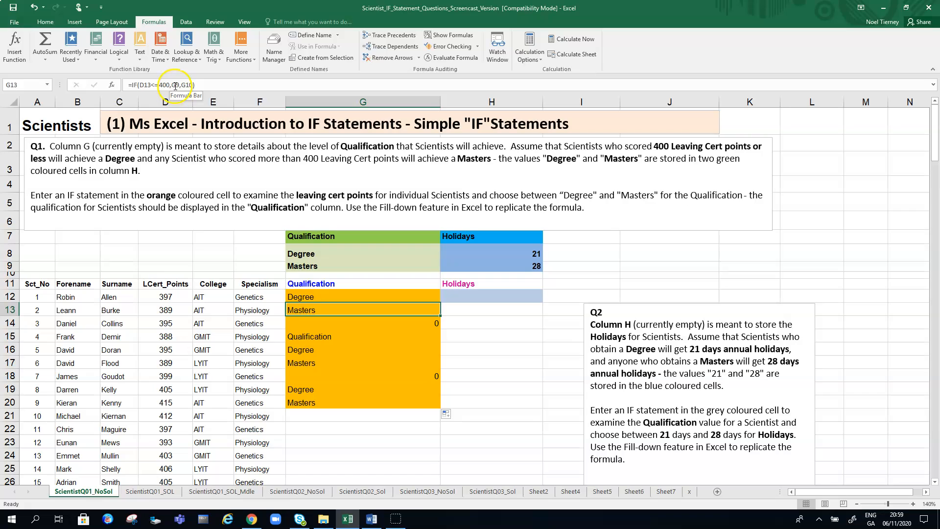
{"action": "left_click_drag", "start_coordinate": [174, 84], "coordinate": [195, 84]}
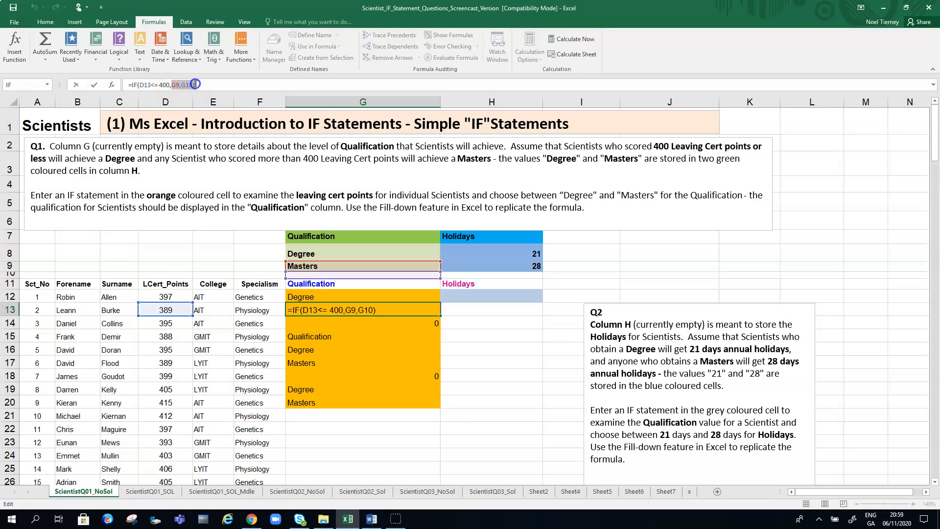
{"action": "key", "text": "ctrl+Return"}
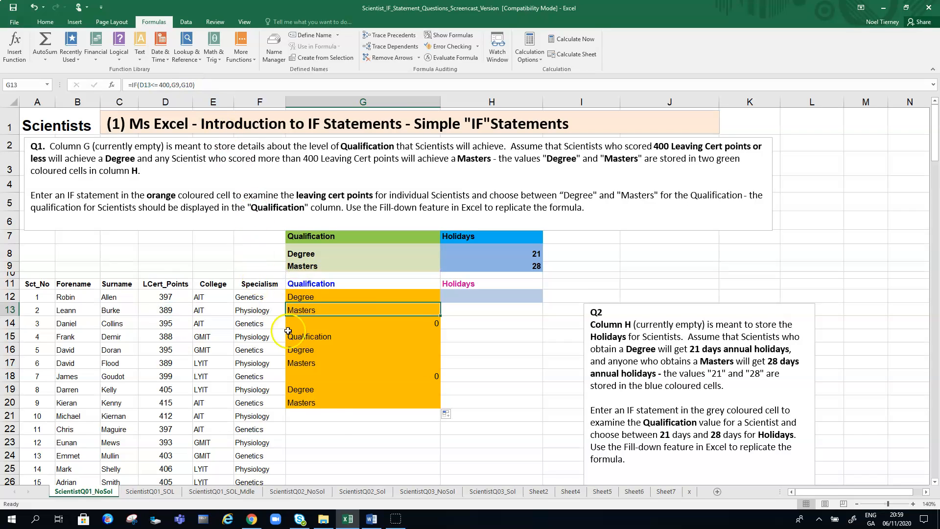
{"action": "left_click", "coordinate": [303, 403]}
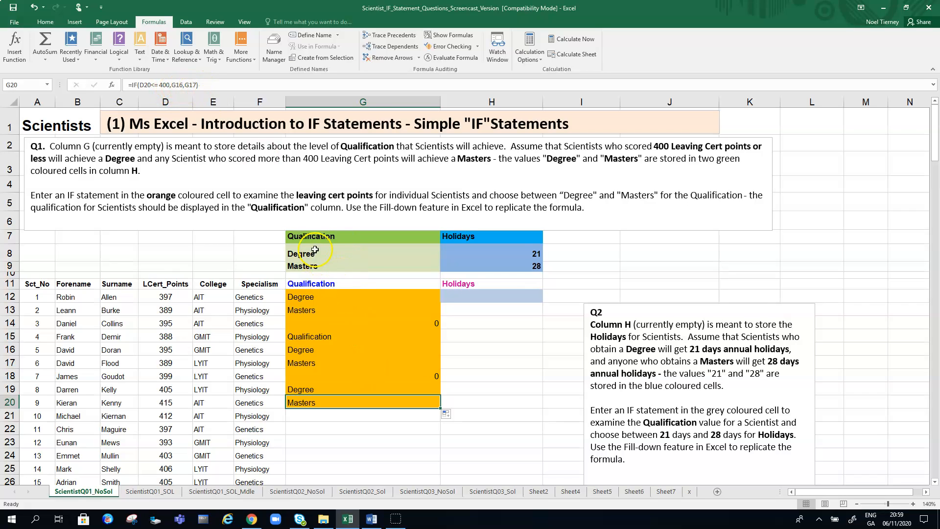
Step: Make the G8 and G9 references in G12's formula absolute, giving =IF(D12<= 400,$G$8,$G$9)
{"action": "left_click", "coordinate": [314, 299]}
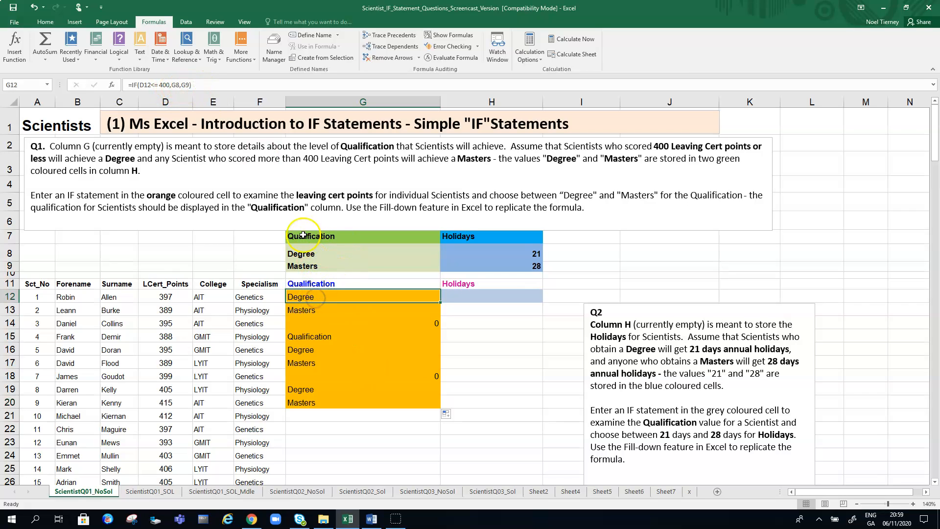
{"action": "left_click", "coordinate": [177, 84]}
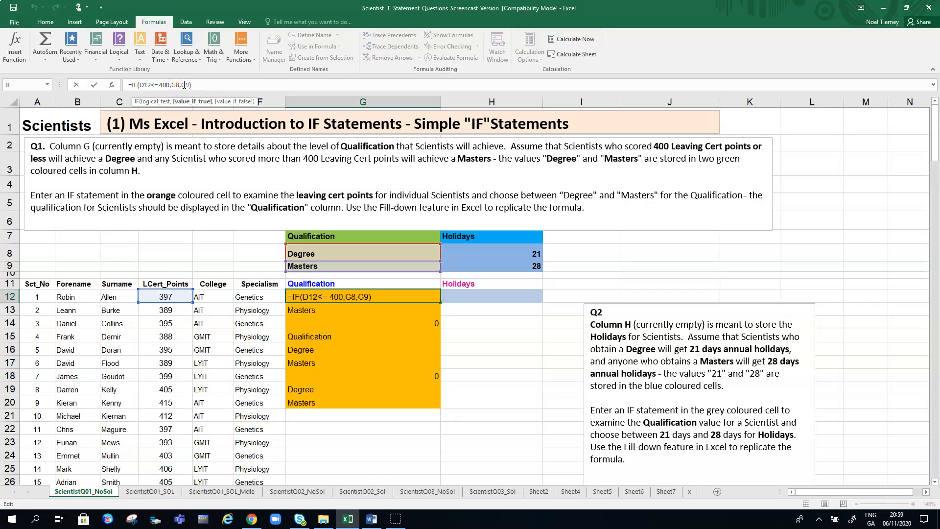
{"action": "key", "text": "F4"}
{"action": "left_click", "coordinate": [192, 85]}
{"action": "key", "text": "F4"}
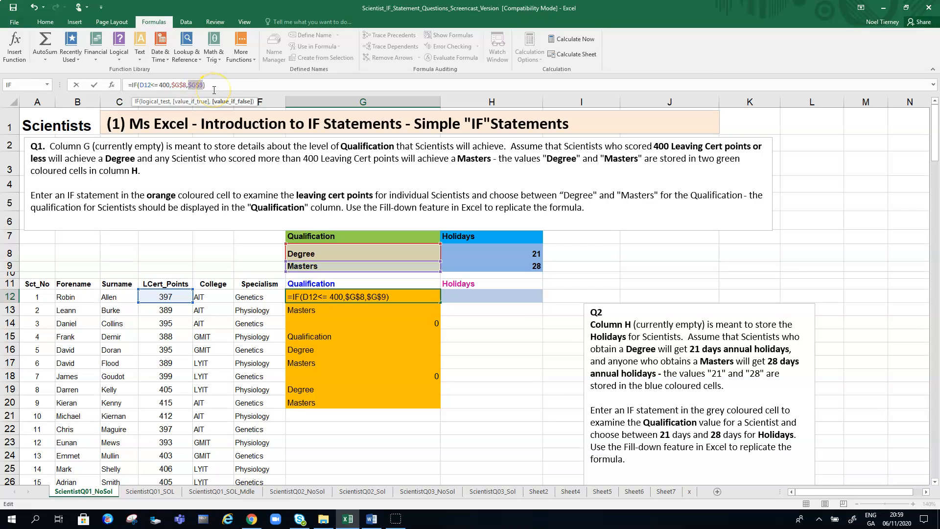
{"action": "key", "text": "Return"}
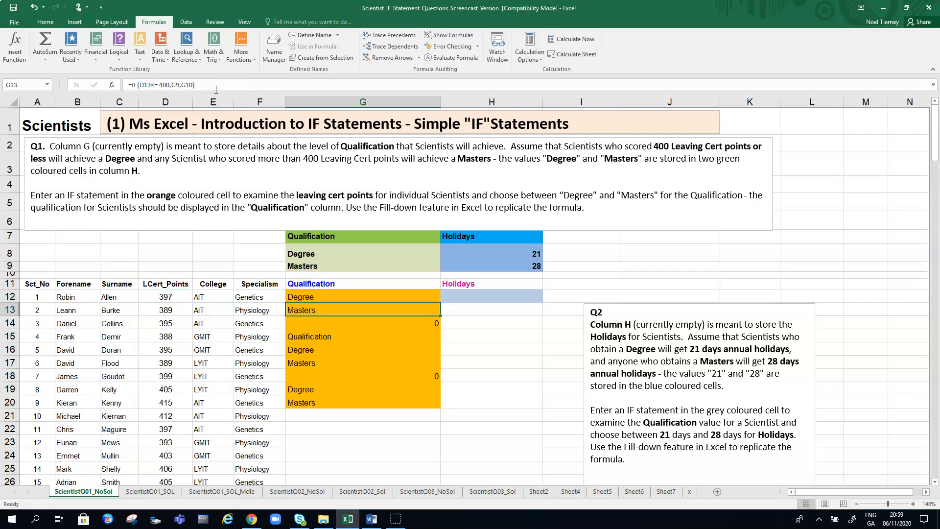
Step: Fill the corrected G12 formula down the Qualification column for the listed scientists
{"action": "left_click", "coordinate": [364, 297]}
{"action": "left_click_drag", "start_coordinate": [444, 298], "coordinate": [476, 458]}
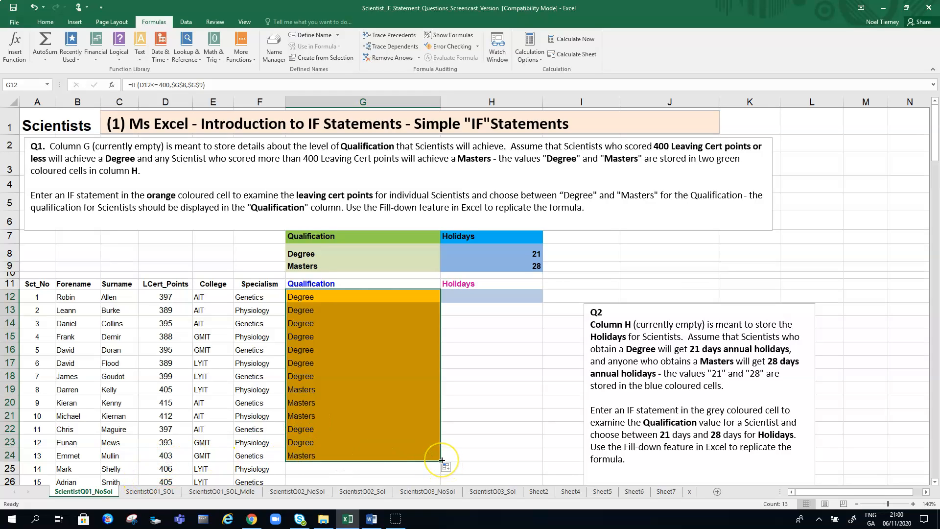
{"action": "left_click_drag", "start_coordinate": [442, 460], "coordinate": [416, 420]}
{"action": "left_click_drag", "start_coordinate": [936, 157], "coordinate": [936, 146]}
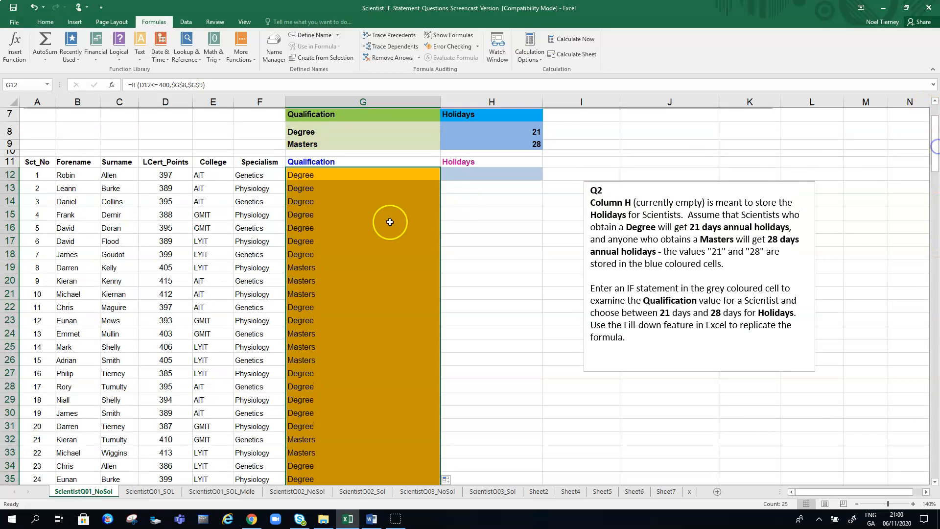
Step: Examine the logical test and the two absolute references in G12's formula without keeping any edit
{"action": "left_click", "coordinate": [401, 239]}
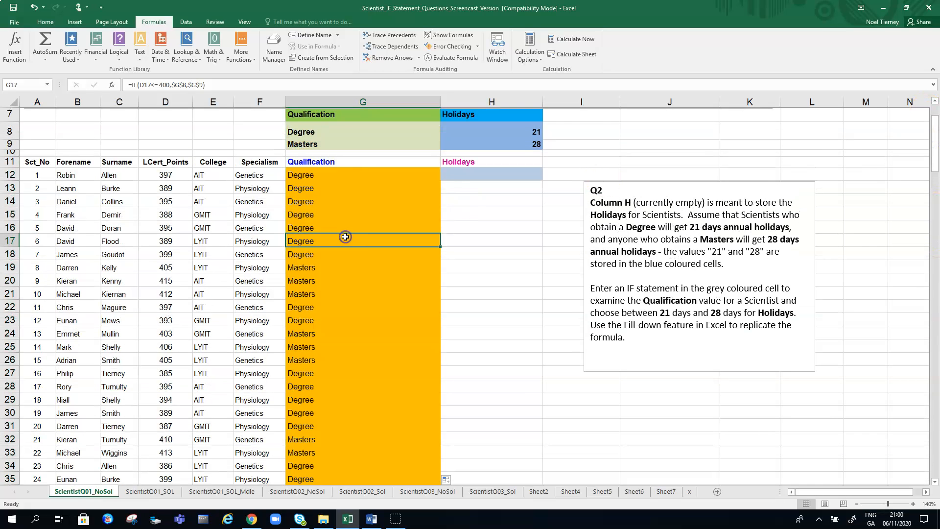
{"action": "left_click", "coordinate": [323, 178]}
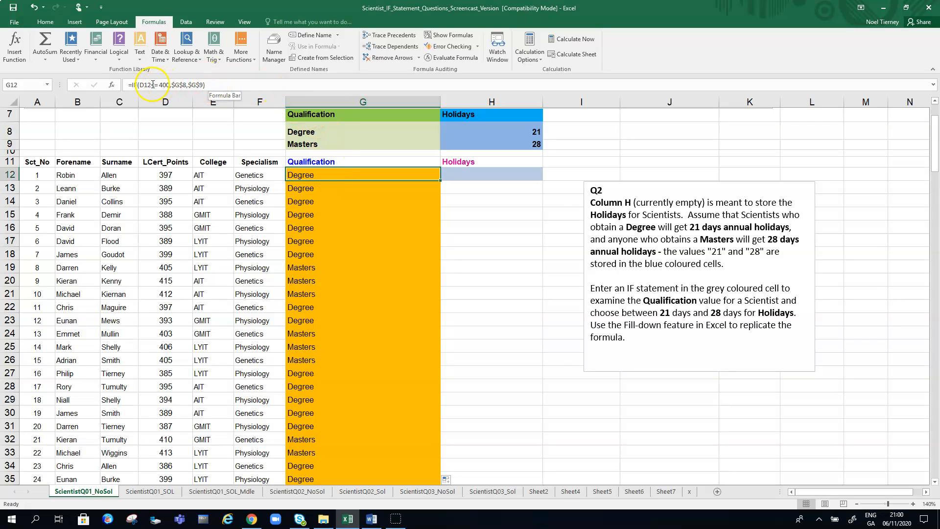
{"action": "left_click_drag", "start_coordinate": [142, 86], "coordinate": [170, 86]}
{"action": "left_click", "coordinate": [174, 85]}
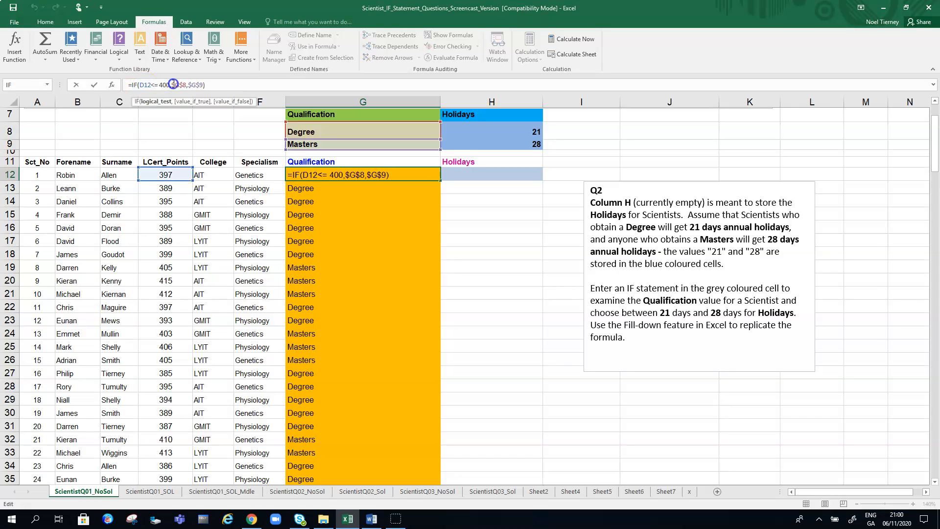
{"action": "left_click_drag", "start_coordinate": [187, 84], "coordinate": [201, 85]}
{"action": "left_click", "coordinate": [500, 223]}
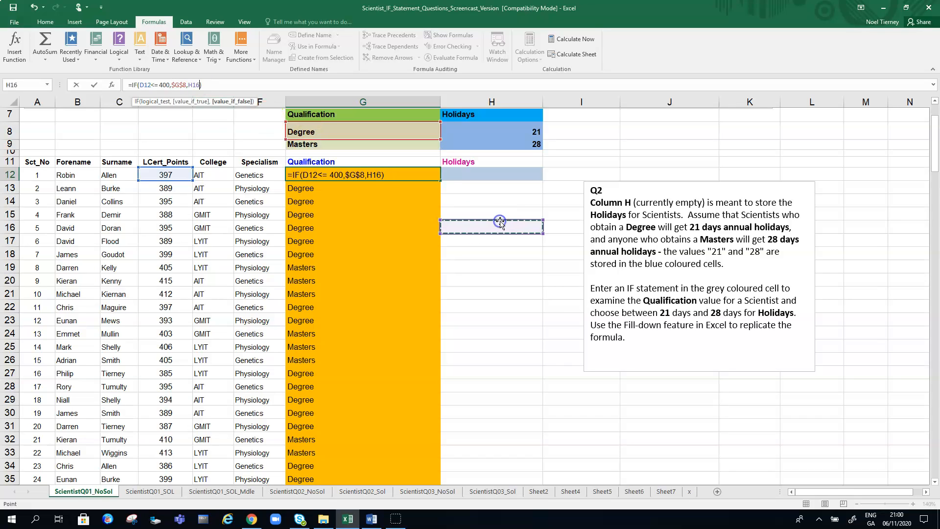
{"action": "key", "text": "Escape"}
{"action": "left_click", "coordinate": [490, 212]}
{"action": "left_click", "coordinate": [364, 175]}
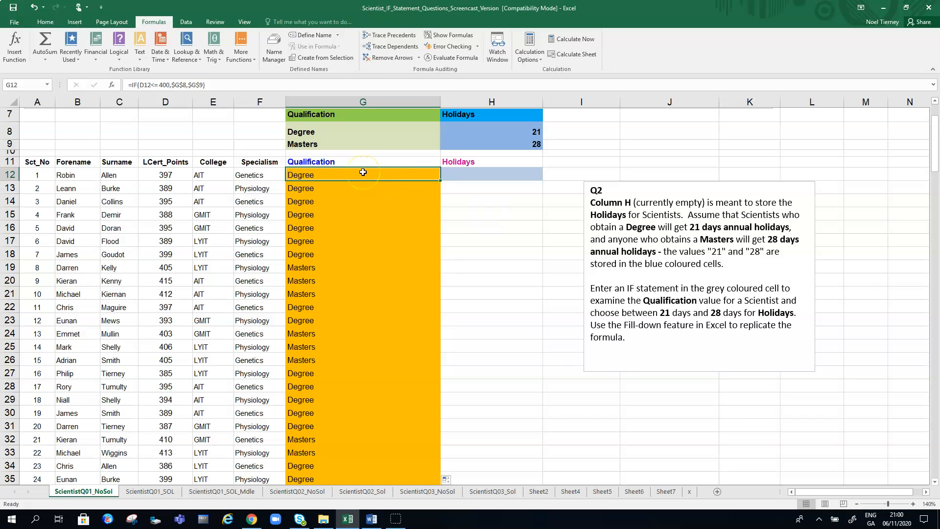